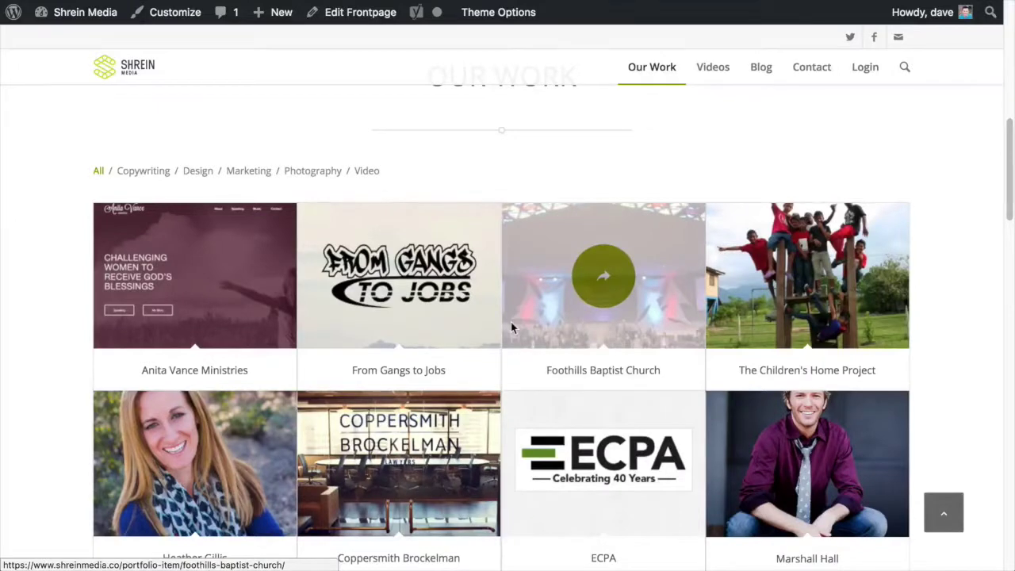
# Scroll down the live home page to the Our Work portfolio grid
pyautogui.scroll(-1, 510, 323)
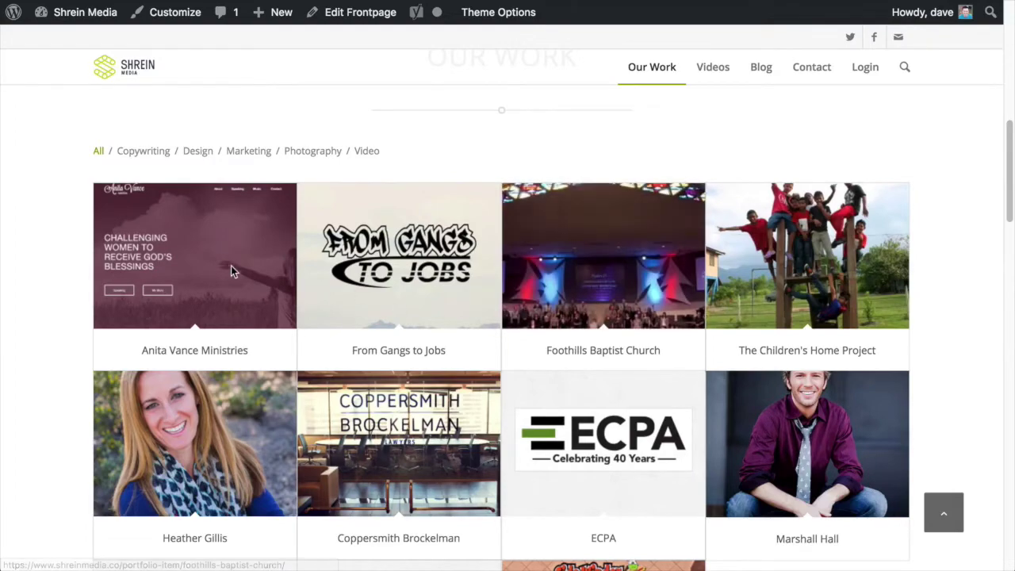
# Expand the Anita Vance Ministries tile and scroll through its description, What We Did list and gallery
pyautogui.click(190, 266)
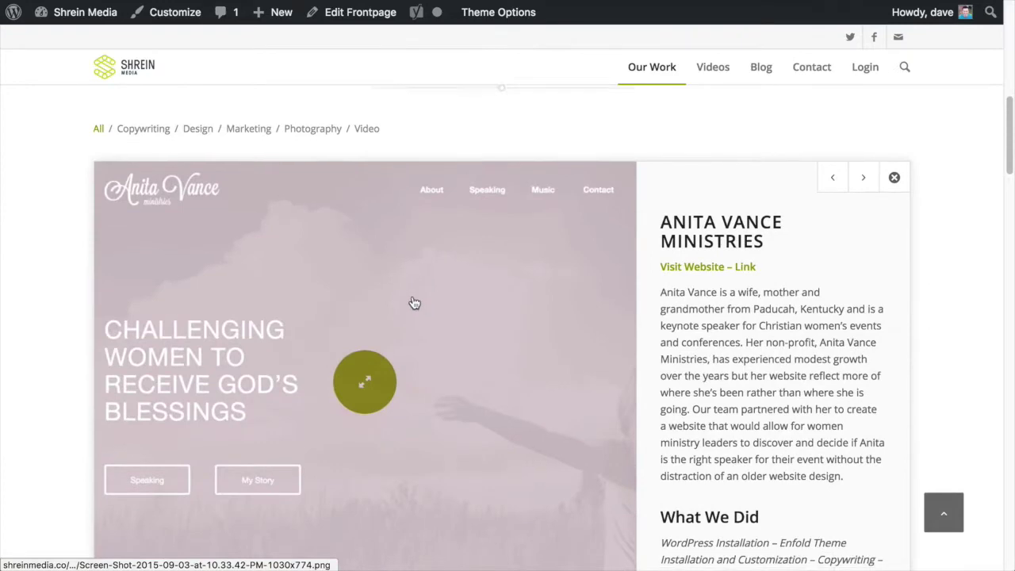
pyautogui.scroll(-5, 413, 303)
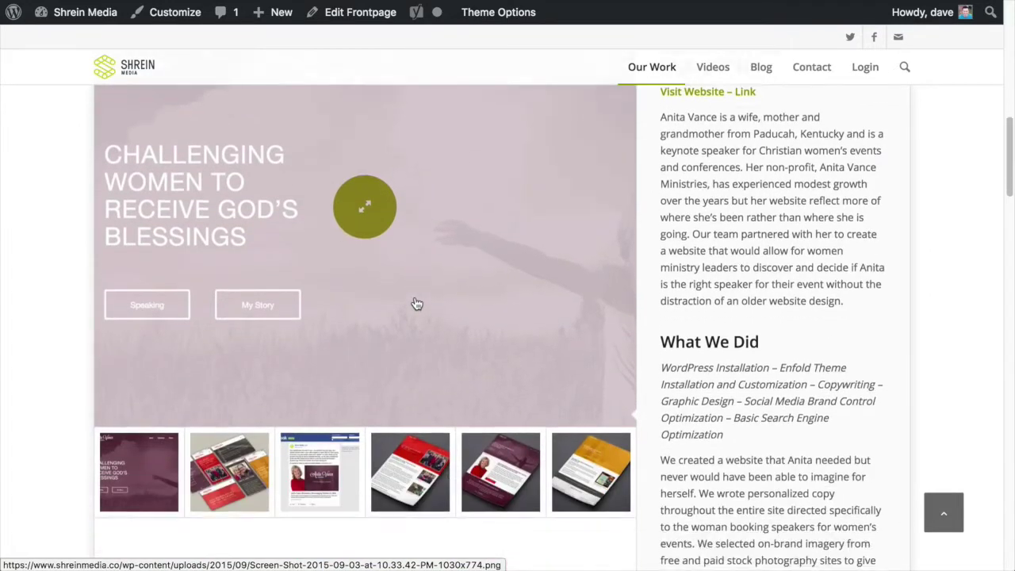
pyautogui.scroll(-1, 416, 303)
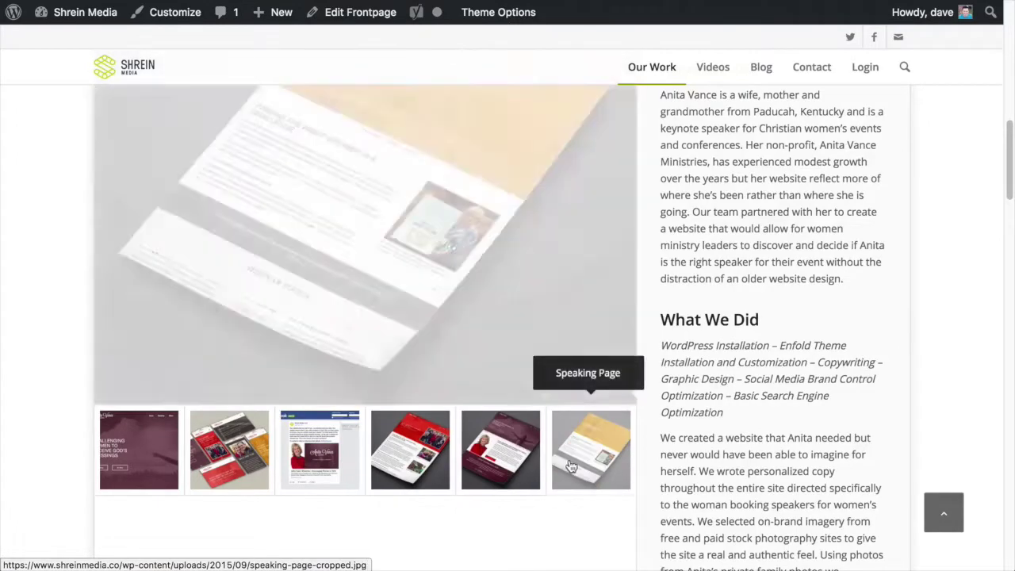
pyautogui.scroll(3, 777, 386)
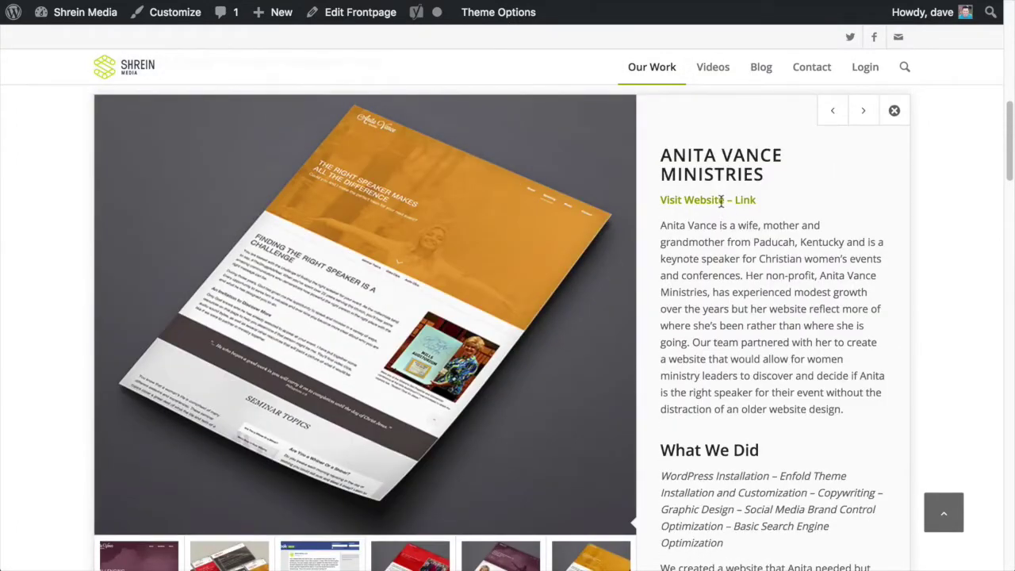
pyautogui.scroll(-10, 757, 266)
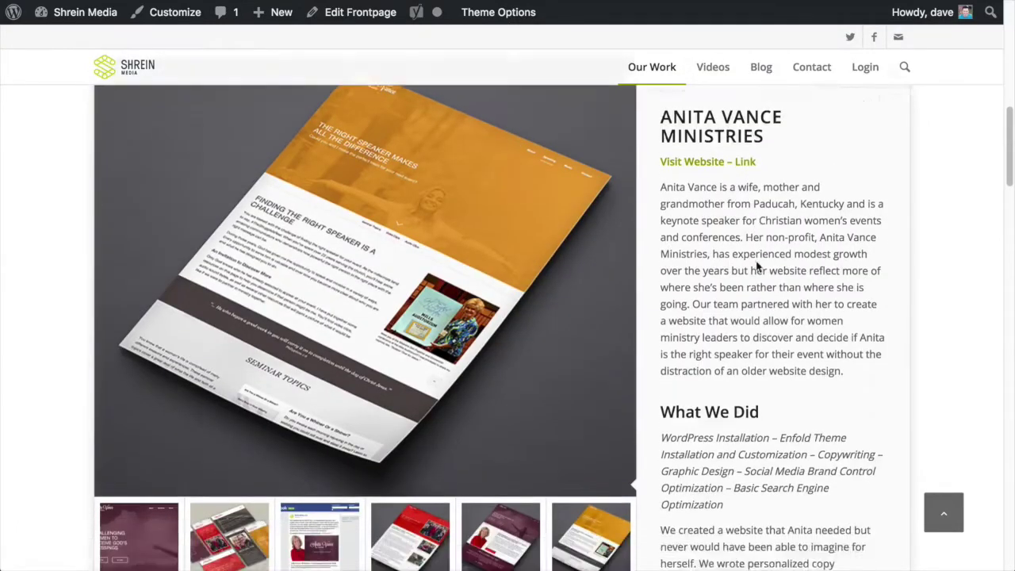
pyautogui.scroll(12, 758, 268)
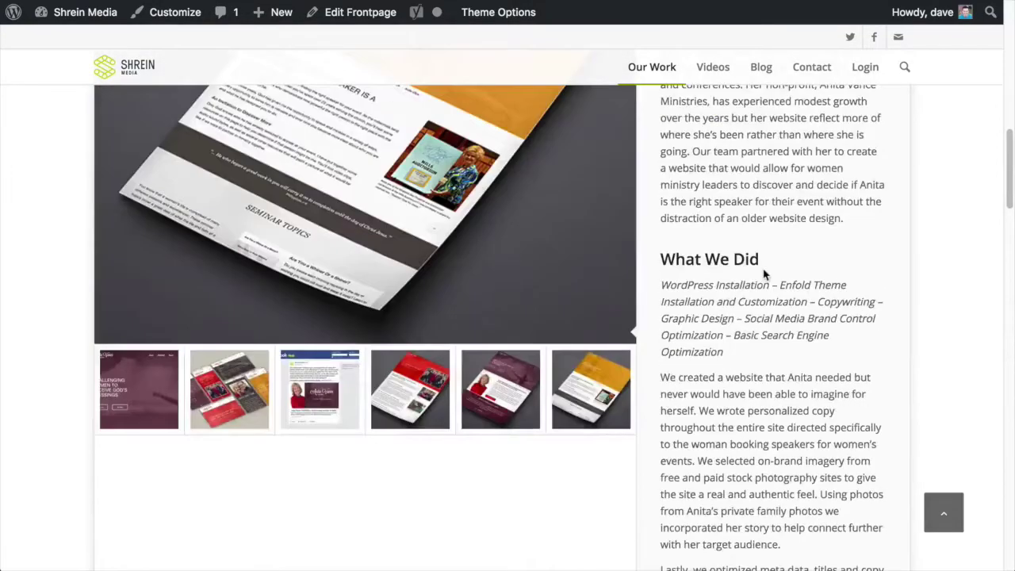
# Advance the preview to From Gangs to Jobs, browse its gallery, then close it
pyautogui.click(862, 245)
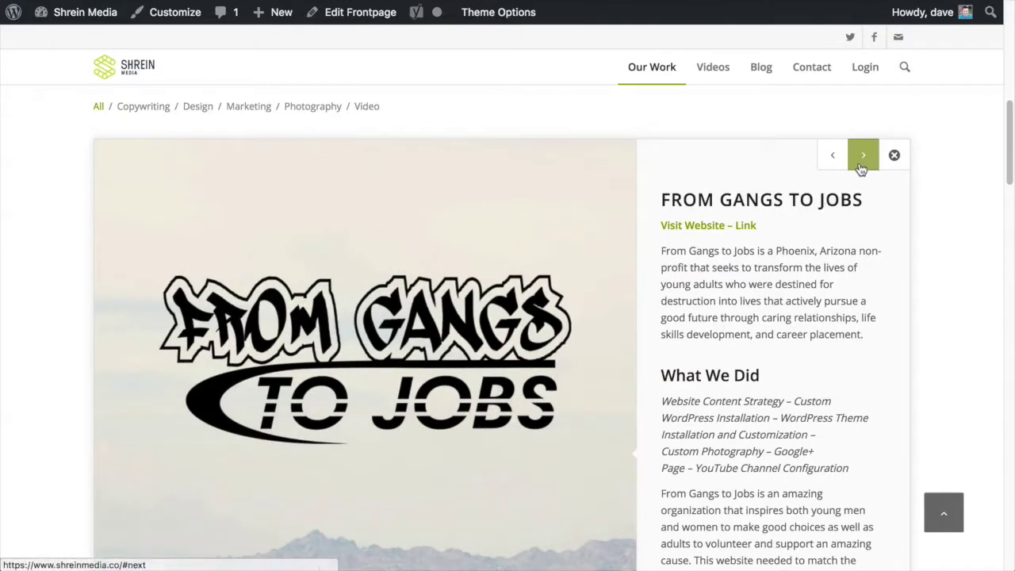
pyautogui.scroll(-2, 495, 444)
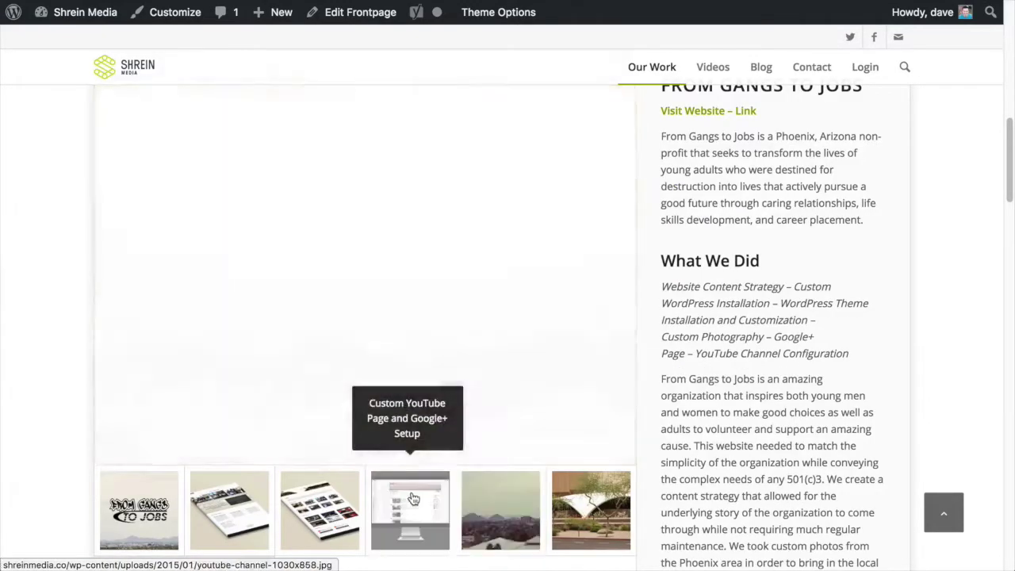
pyautogui.moveTo(413, 498)
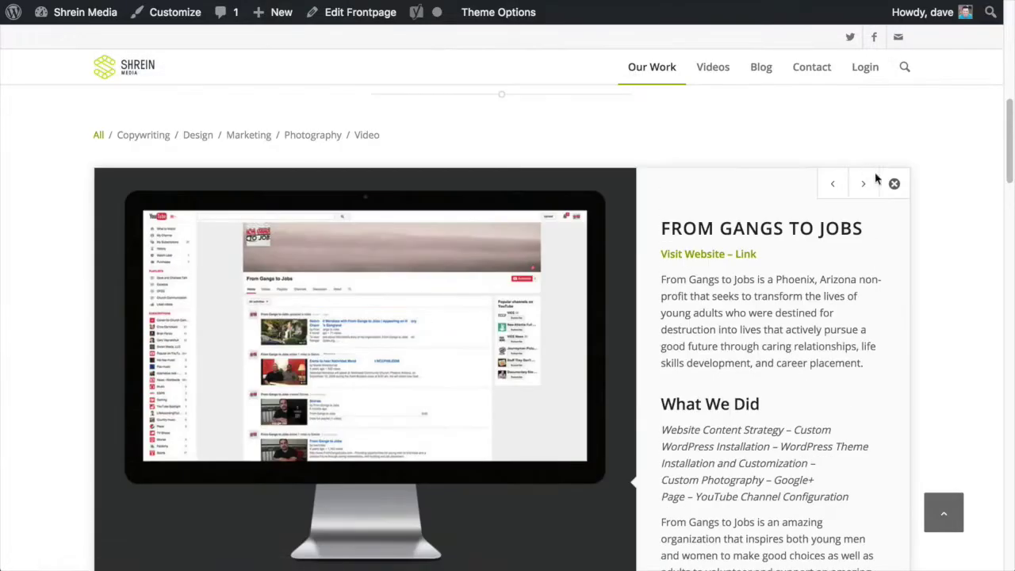
pyautogui.click(882, 184)
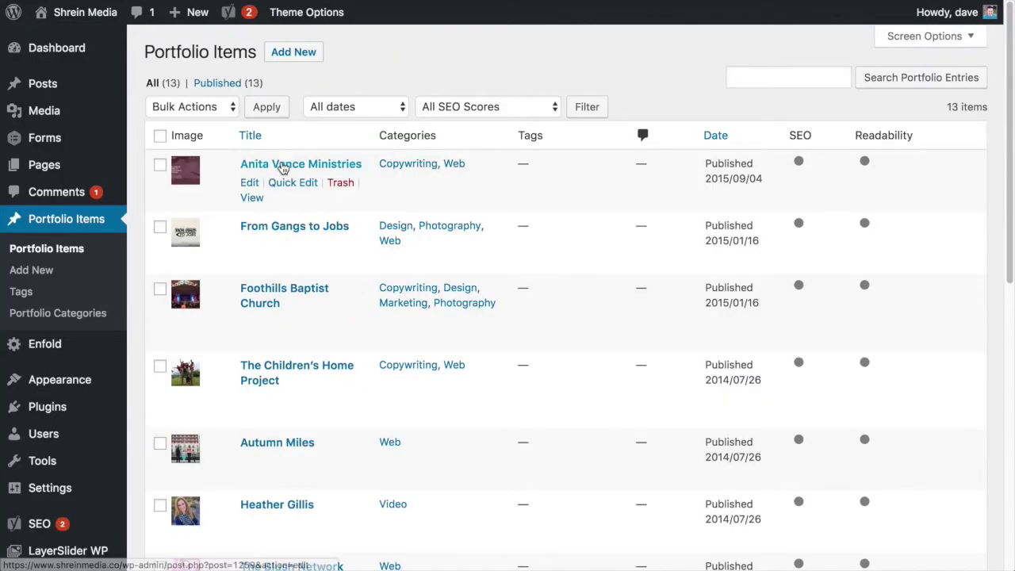
# Open the From Gangs to Jobs entry for editing and scroll to Ajax Portfolio Preview Settings
pyautogui.click(288, 227)
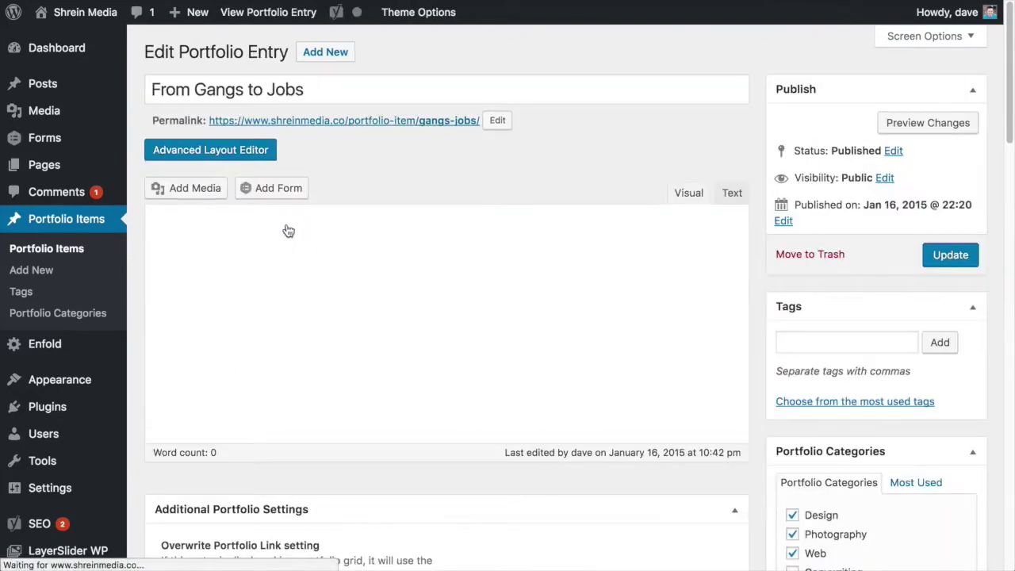
pyautogui.scroll(-5, 769, 264)
pyautogui.scroll(-4, 768, 266)
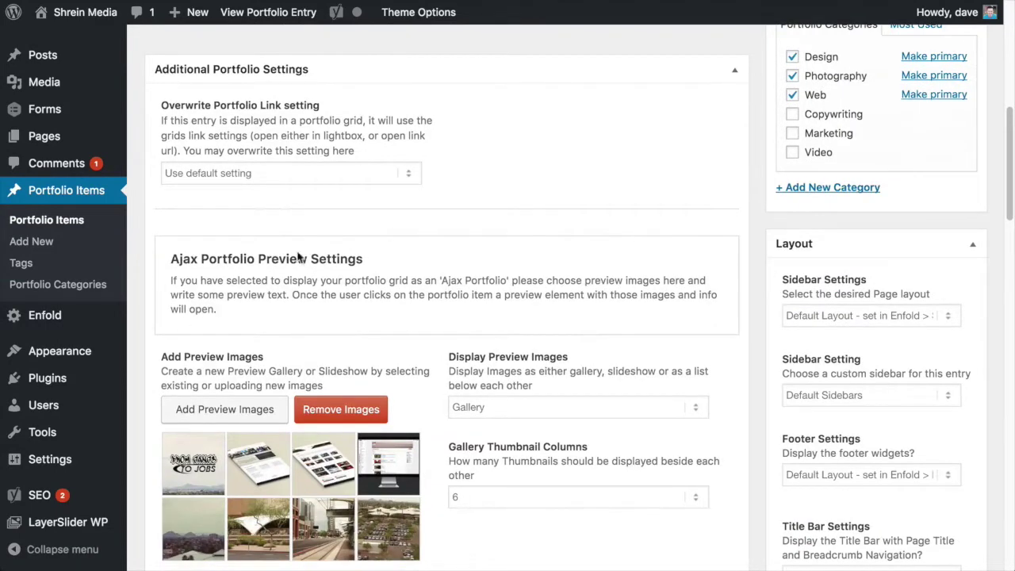
pyautogui.scroll(-2, 602, 310)
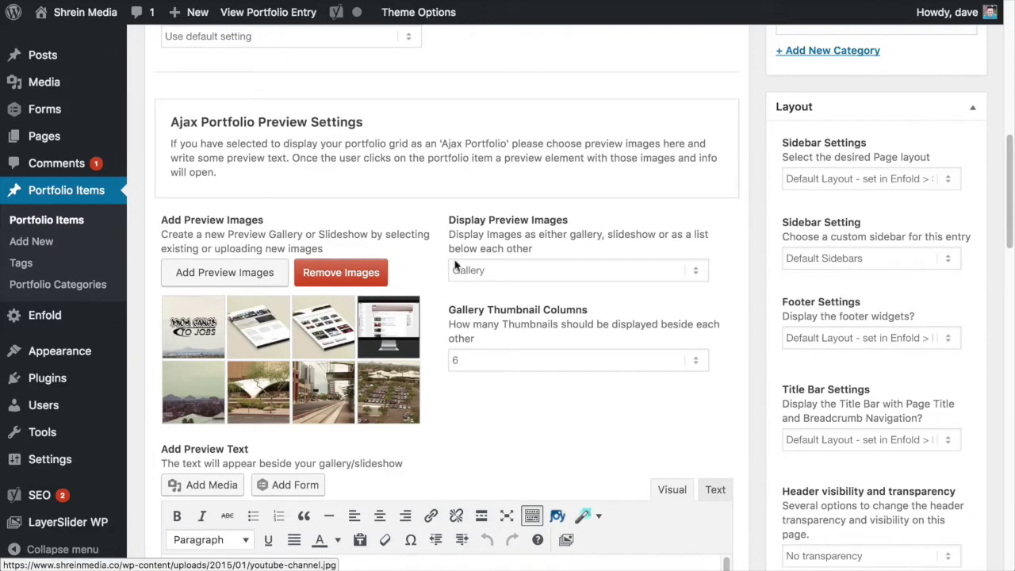
# Leave Display Preview Images set to Gallery and look over the 8-image preview gallery
pyautogui.click(505, 270)
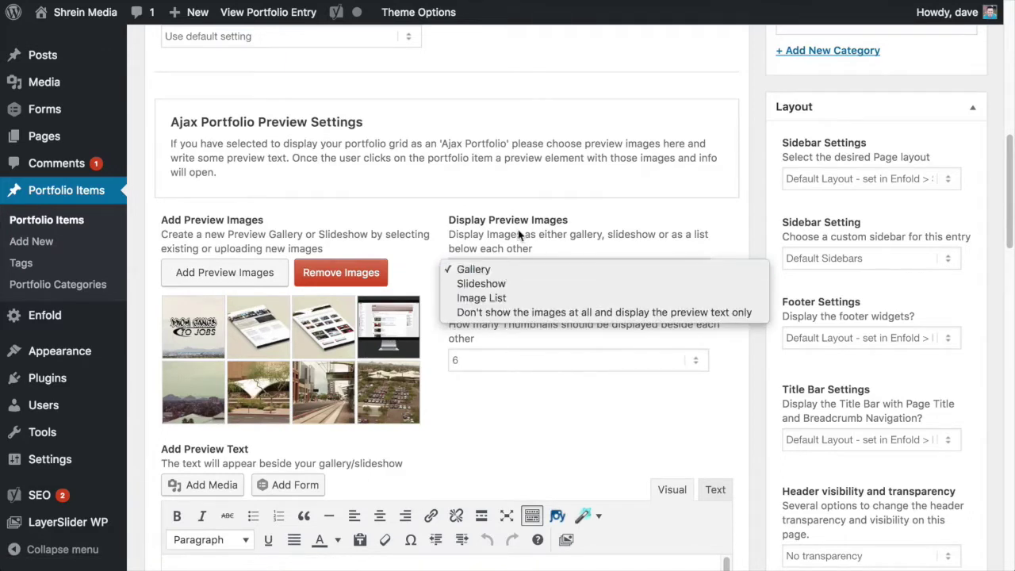
pyautogui.click(523, 270)
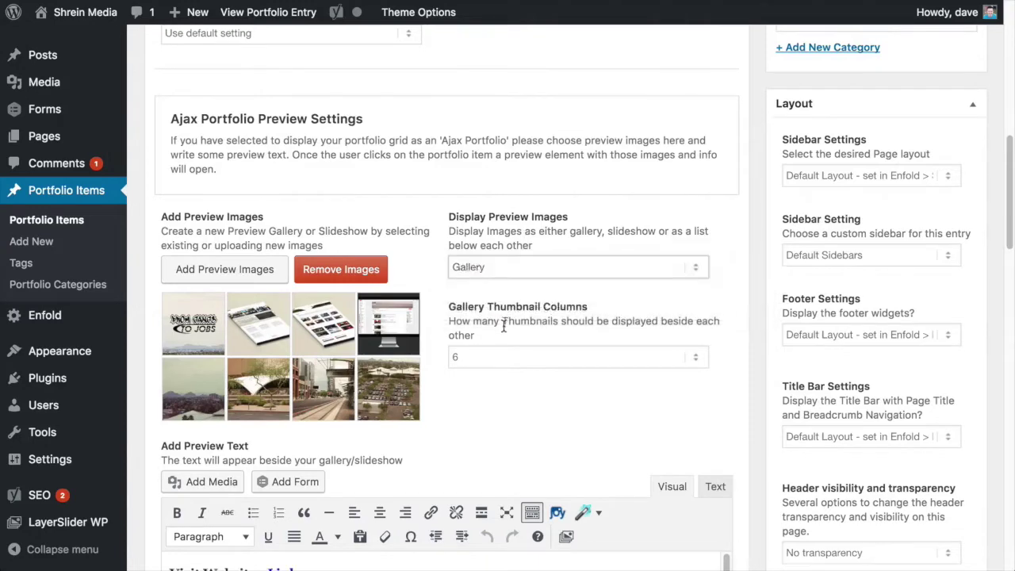
pyautogui.scroll(-1, 504, 333)
pyautogui.scroll(-1, 503, 310)
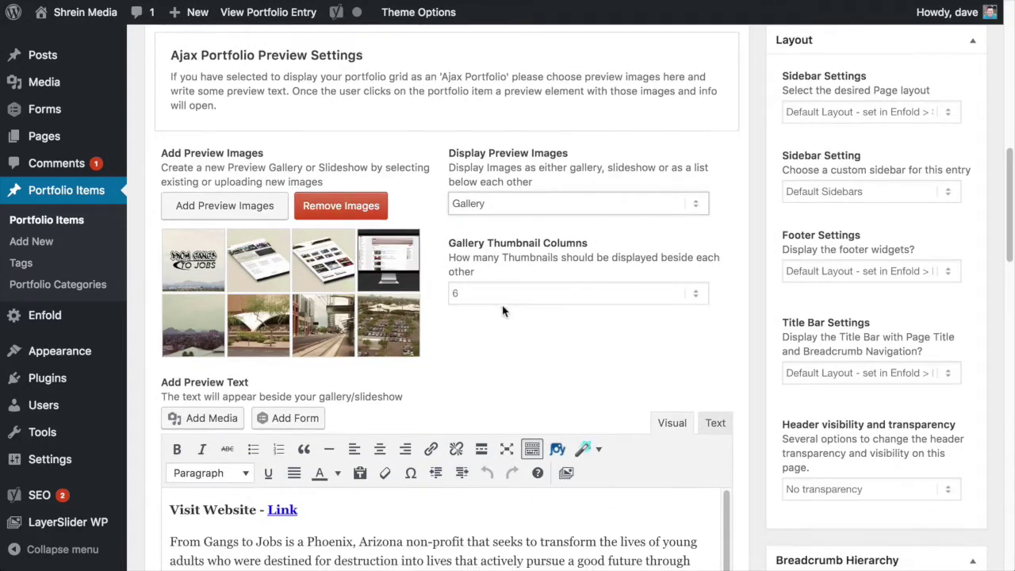
pyautogui.scroll(-6, 733, 352)
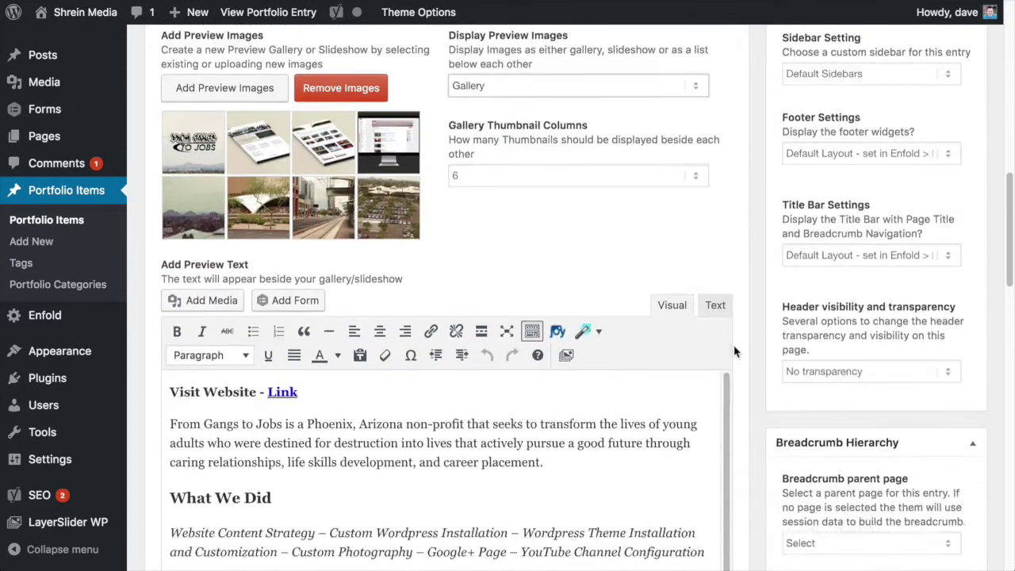
pyautogui.scroll(-4, 423, 332)
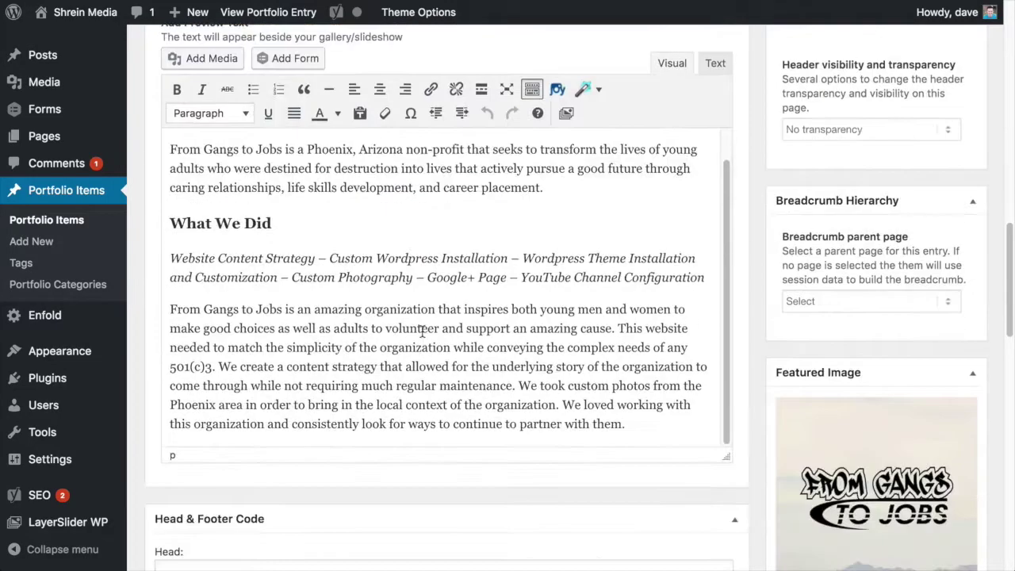
pyautogui.scroll(1, 422, 333)
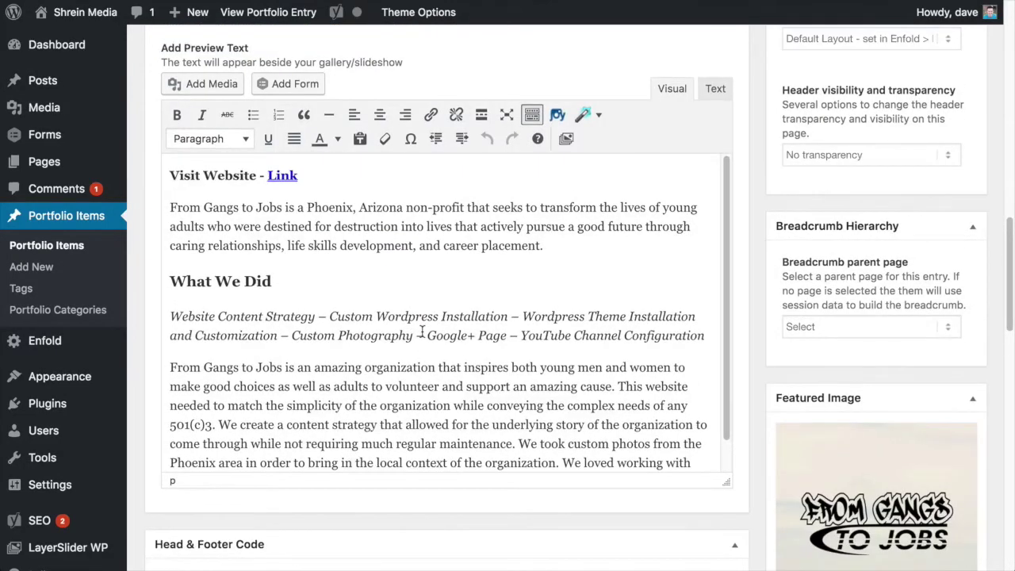
pyautogui.scroll(-4, 849, 446)
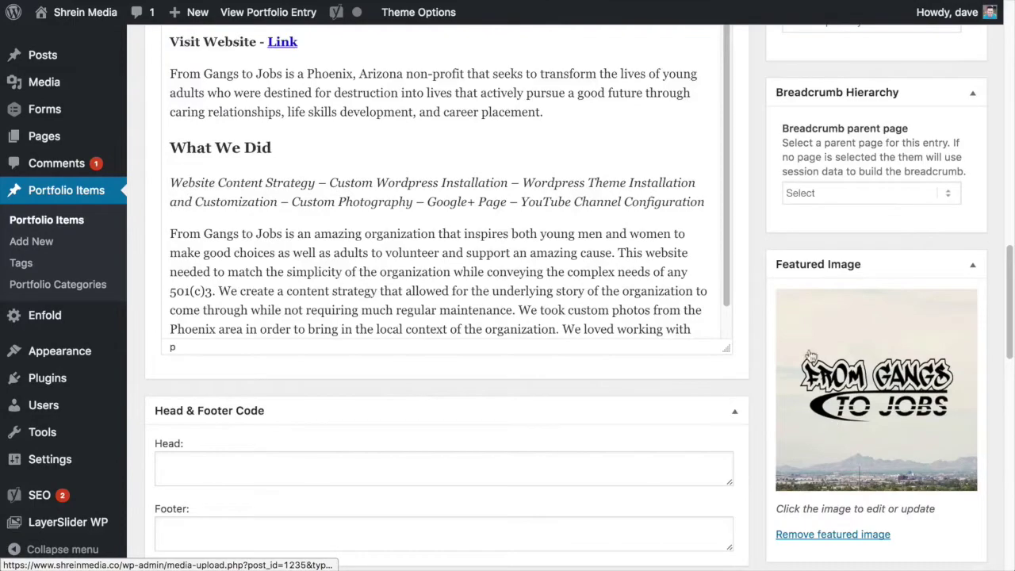
pyautogui.scroll(20, 831, 356)
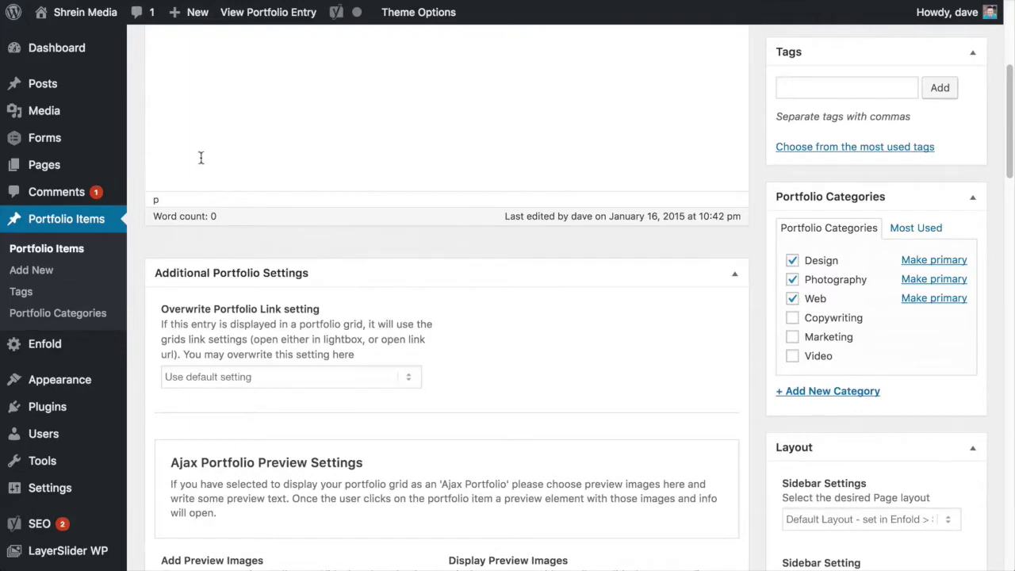
pyautogui.click(74, 164)
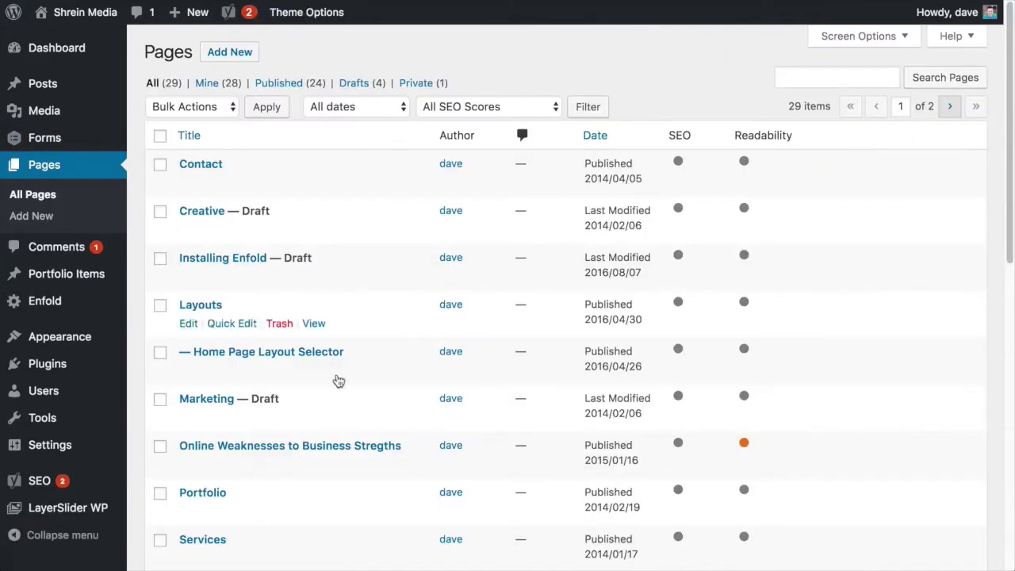
pyautogui.scroll(-5, 341, 389)
pyautogui.click(317, 239)
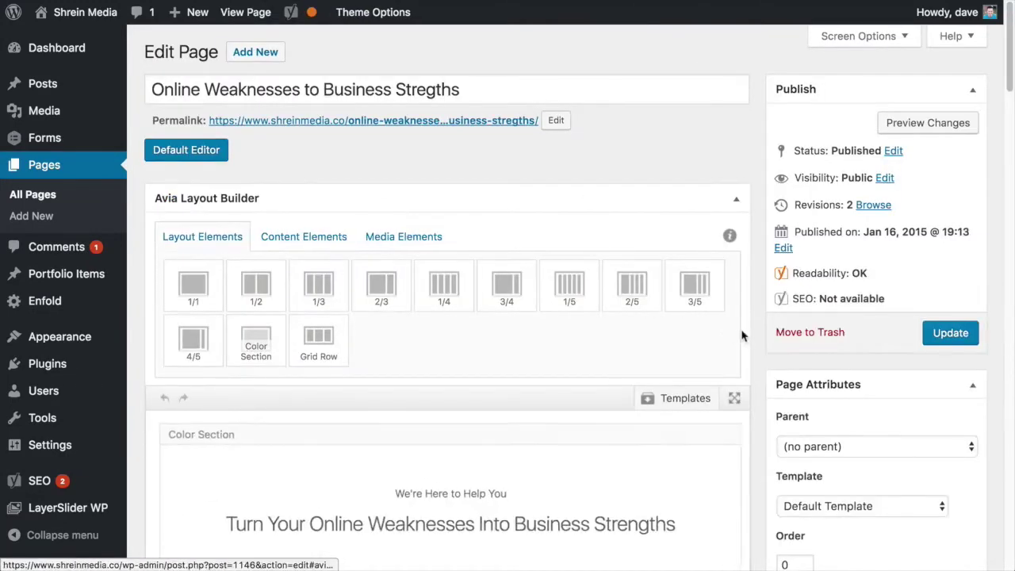
pyautogui.click(337, 242)
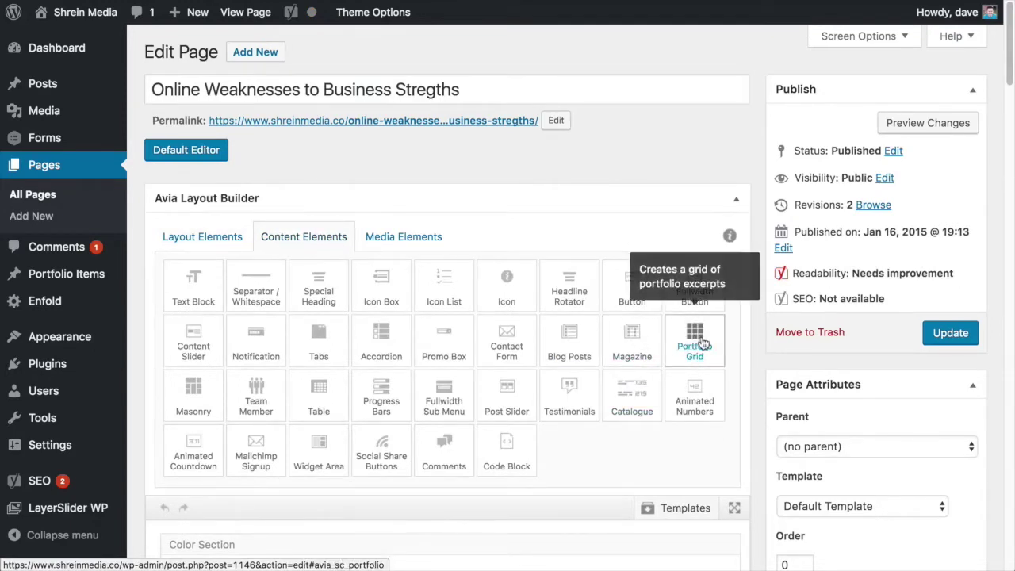
pyautogui.scroll(-7, 789, 464)
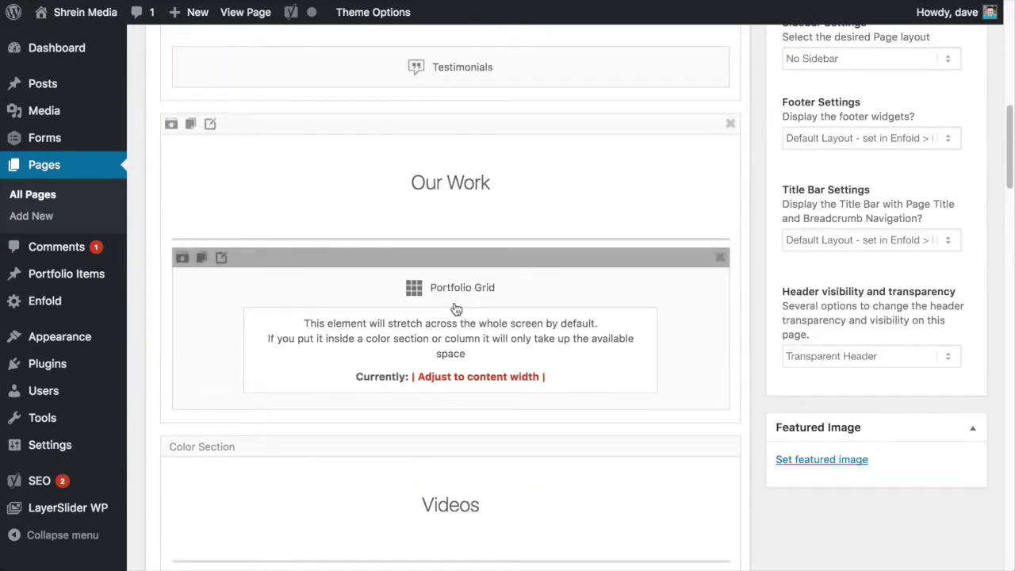
pyautogui.click(245, 12)
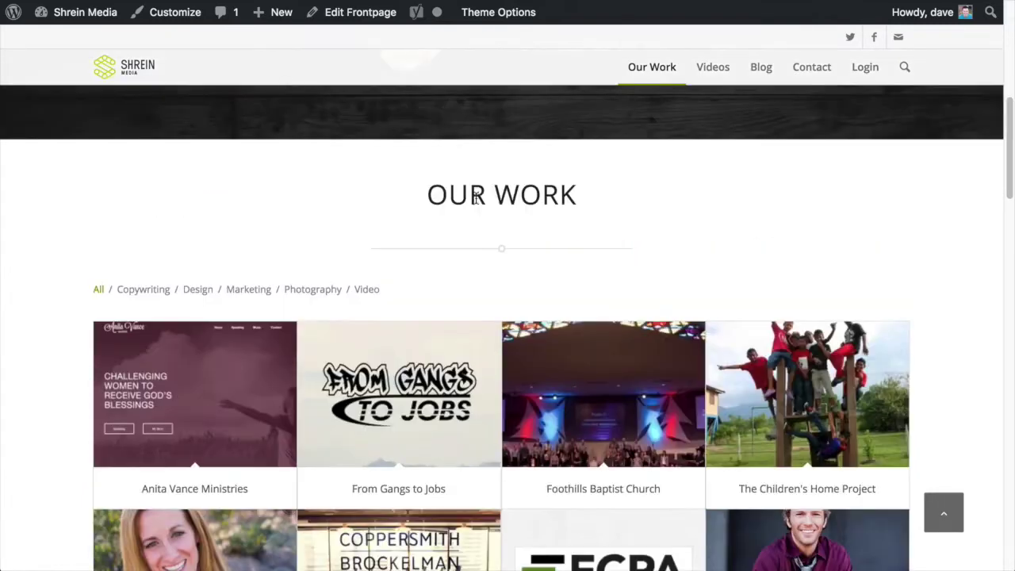
pyautogui.tripleClick(477, 198)
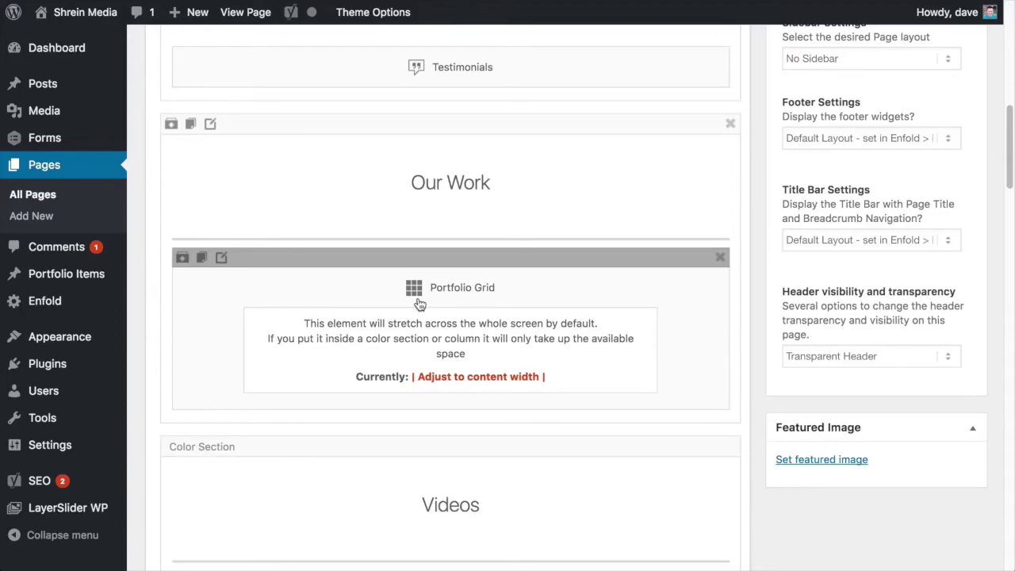
# In the Portfolio Grid settings, keep Link Handling on 'Open a preview of the entry (AJAX Portfolio)'
pyautogui.click(419, 305)
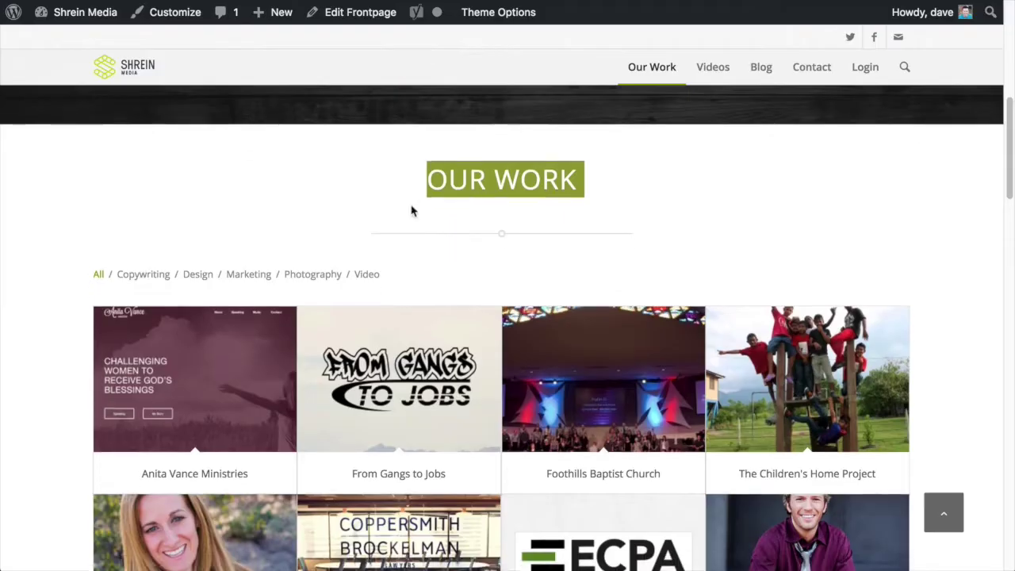
pyautogui.scroll(-1, 410, 208)
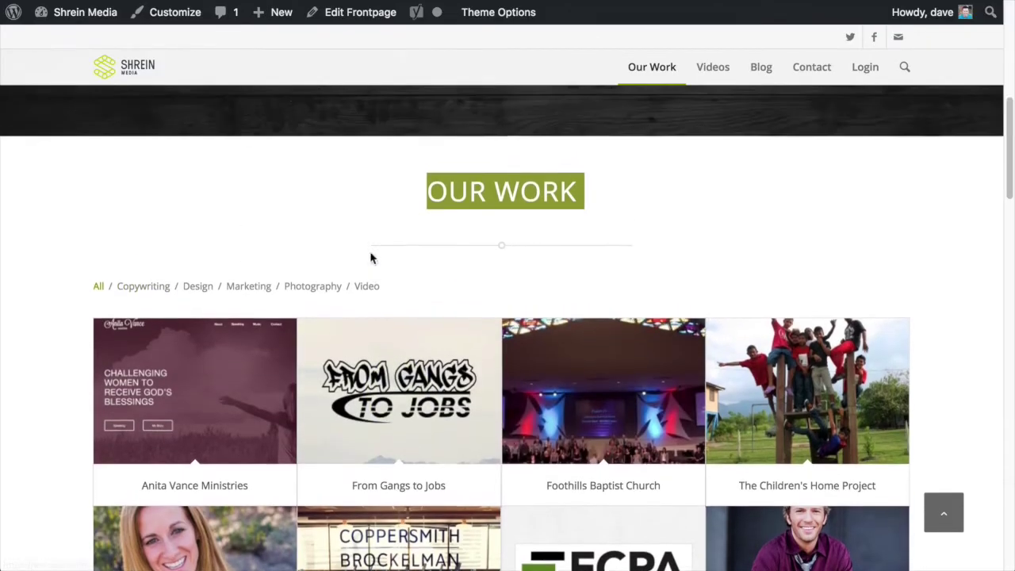
pyautogui.scroll(1, 372, 256)
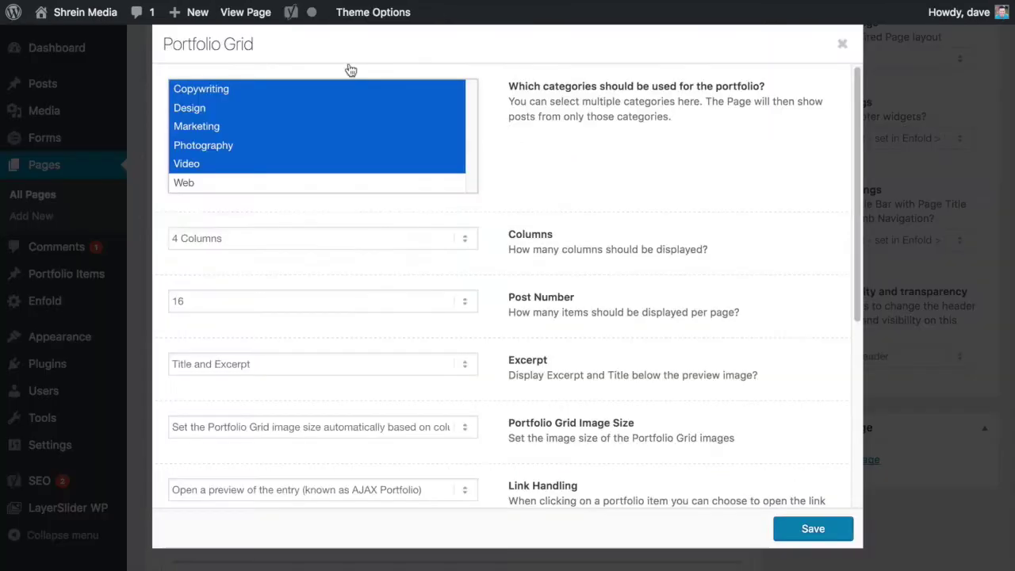
pyautogui.scroll(-1, 346, 256)
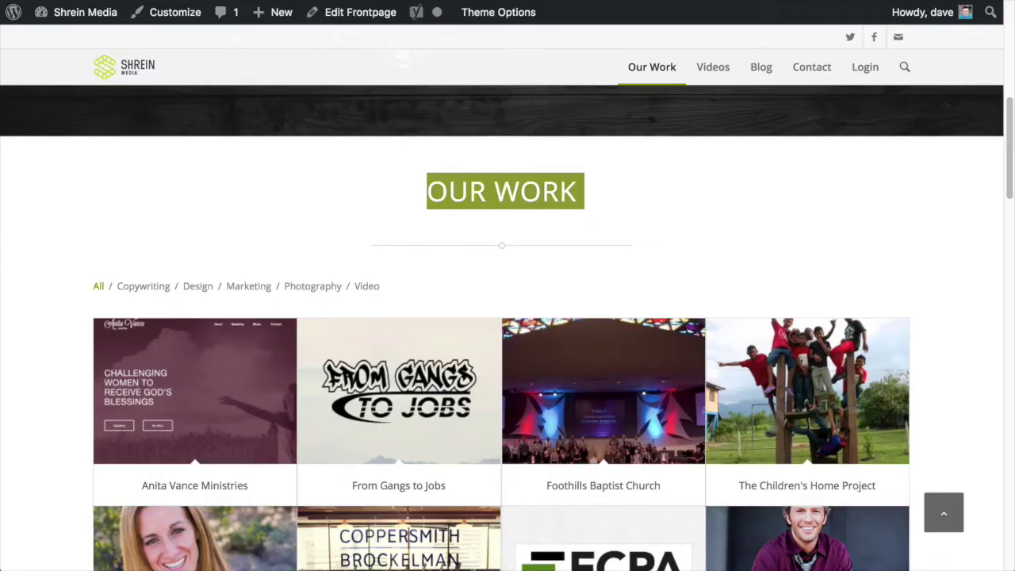
pyautogui.scroll(-5, 396, 190)
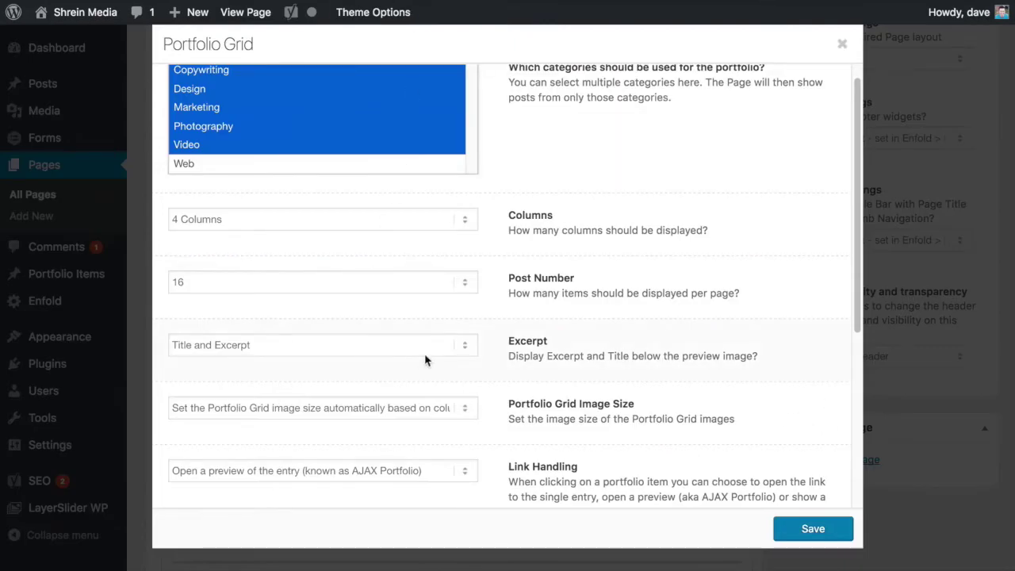
pyautogui.scroll(-2, 429, 360)
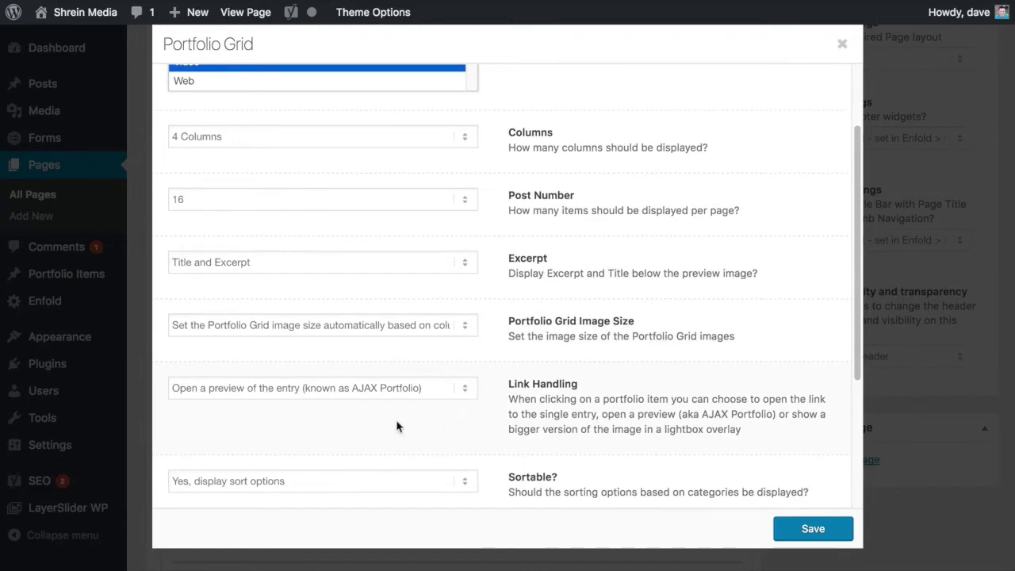
pyautogui.click(268, 389)
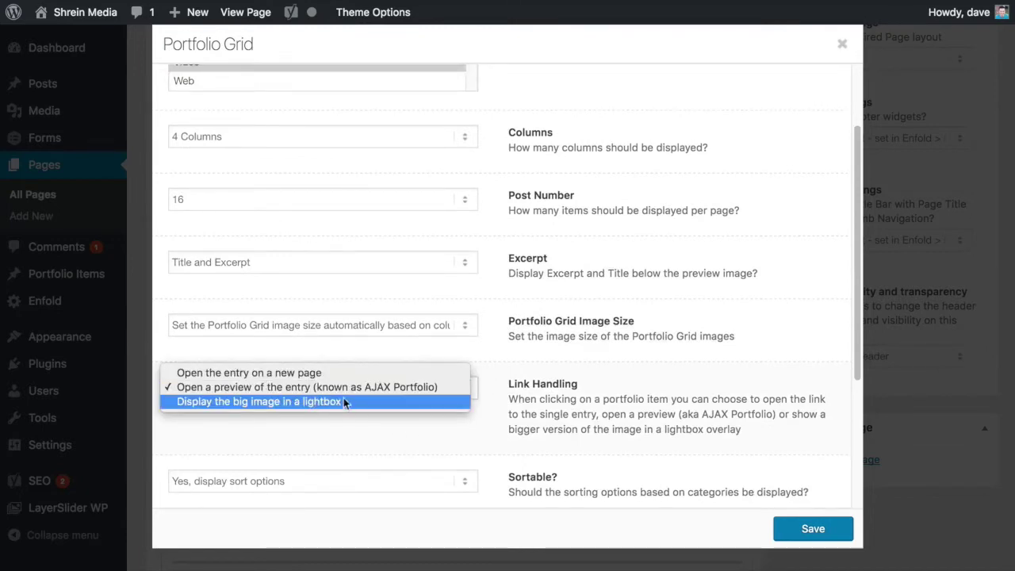
pyautogui.click(657, 415)
pyautogui.scroll(-3, 651, 421)
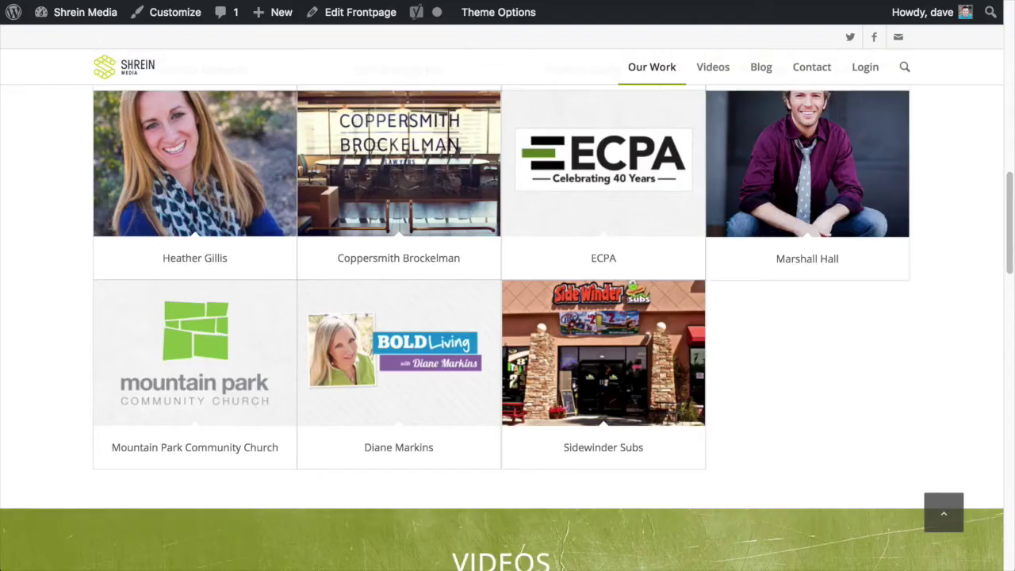
pyautogui.click(597, 347)
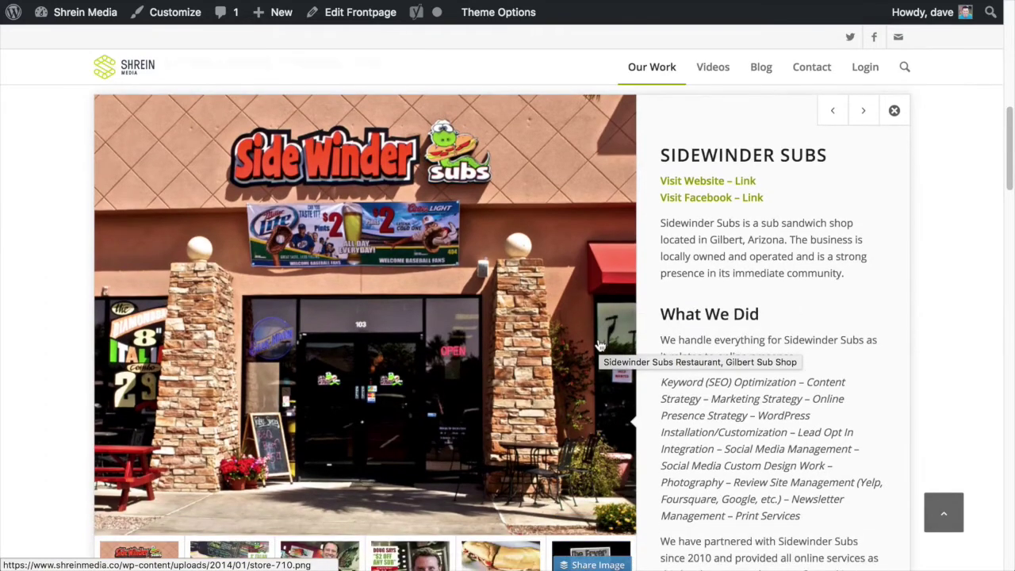
pyautogui.click(751, 164)
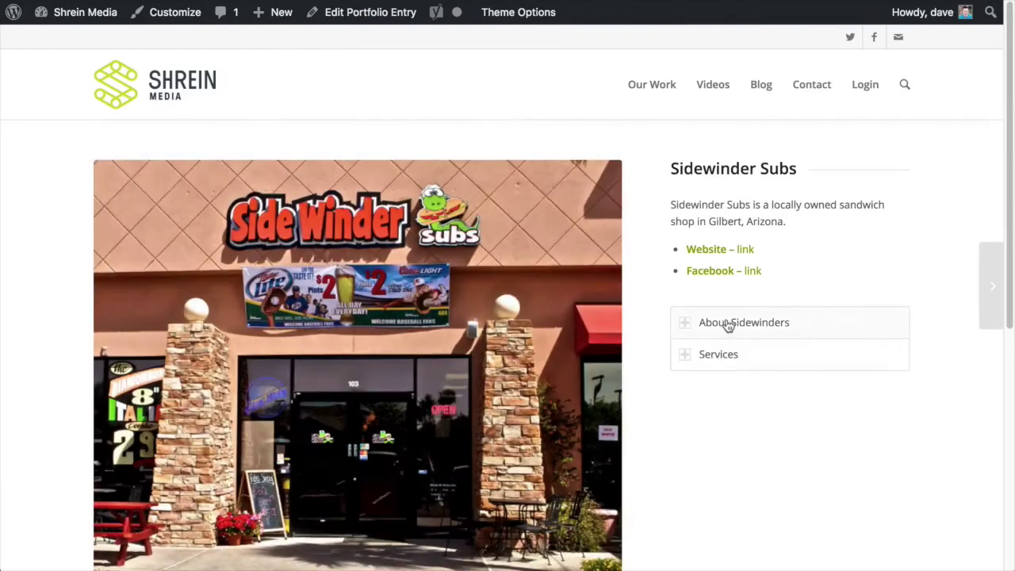
pyautogui.scroll(-3, 687, 328)
pyautogui.scroll(3, 687, 328)
pyautogui.moveTo(691, 201); pyautogui.dragTo(845, 294)
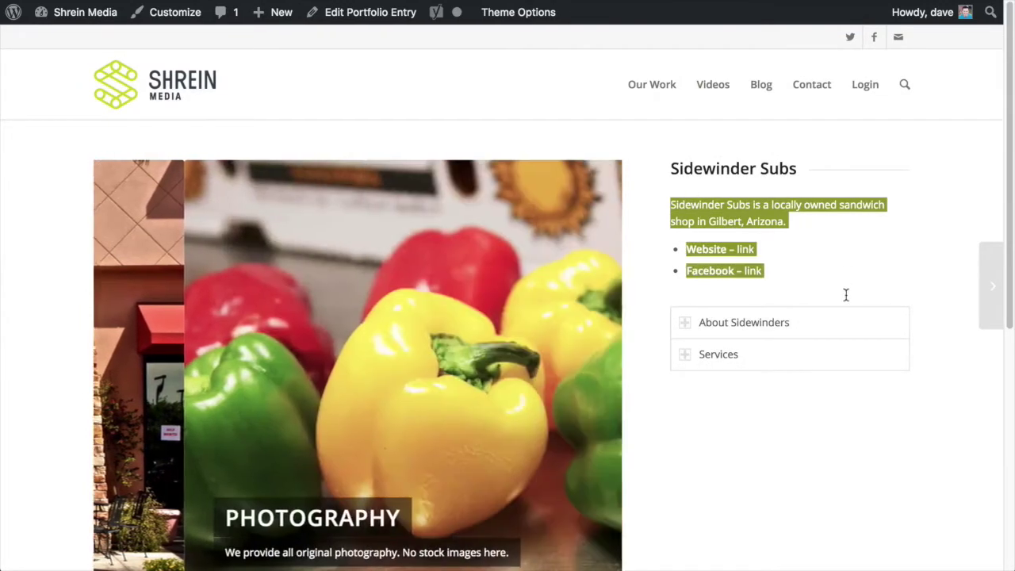
pyautogui.click(845, 288)
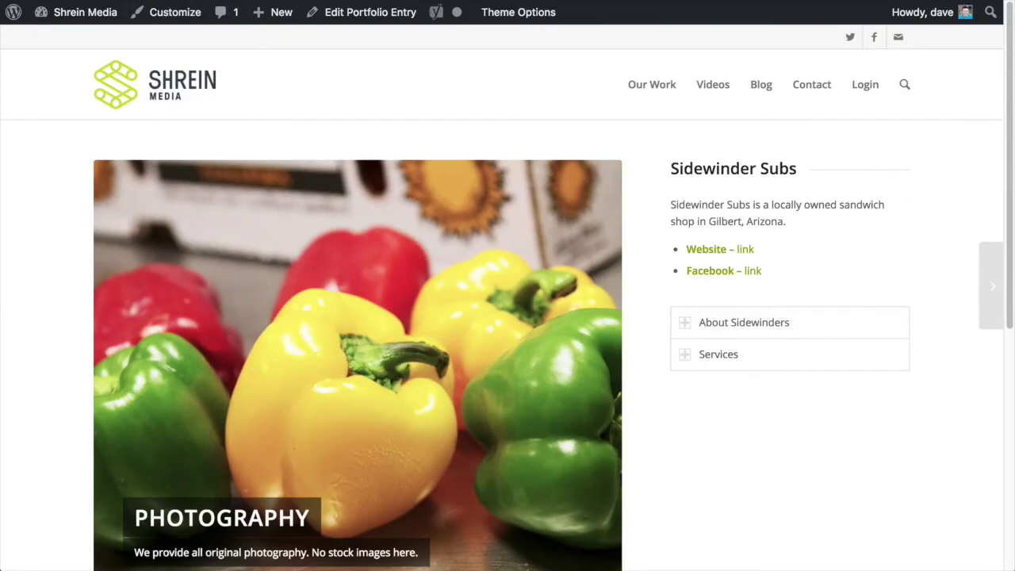
pyautogui.click(57, 8)
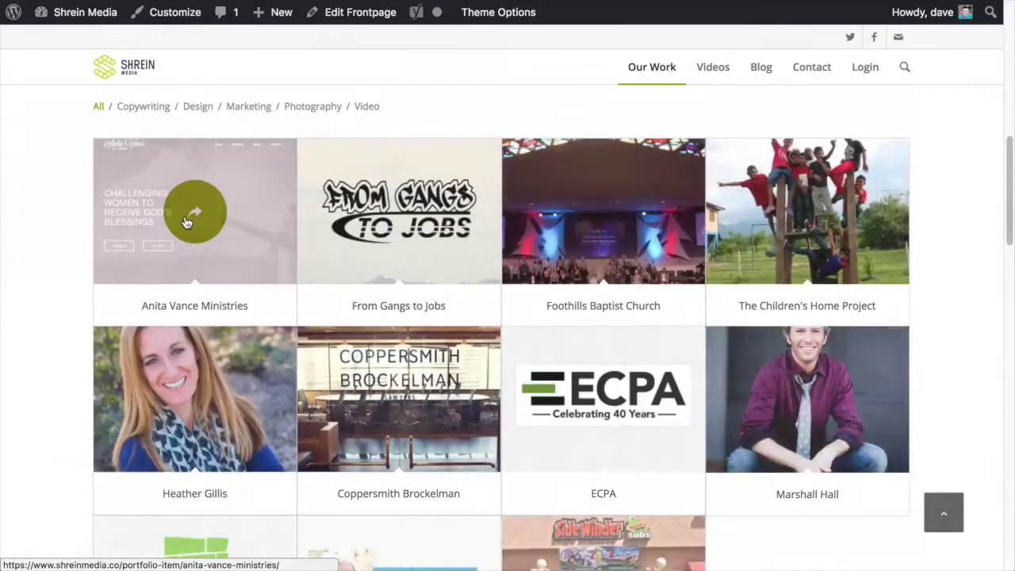
# Preview Anita Vance Ministries, open its full entry page from the title, then return to the grid
pyautogui.click(187, 223)
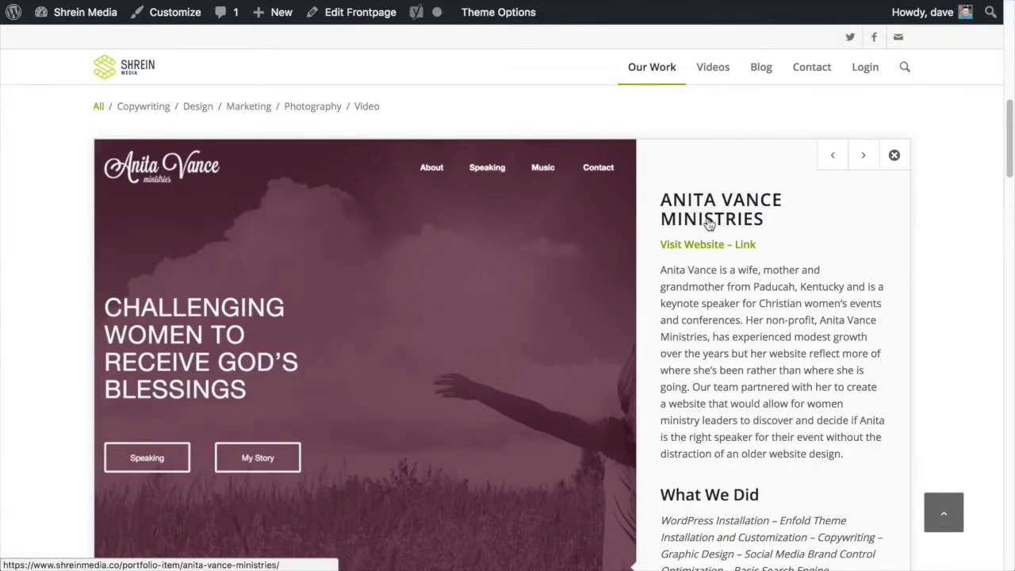
pyautogui.click(736, 205)
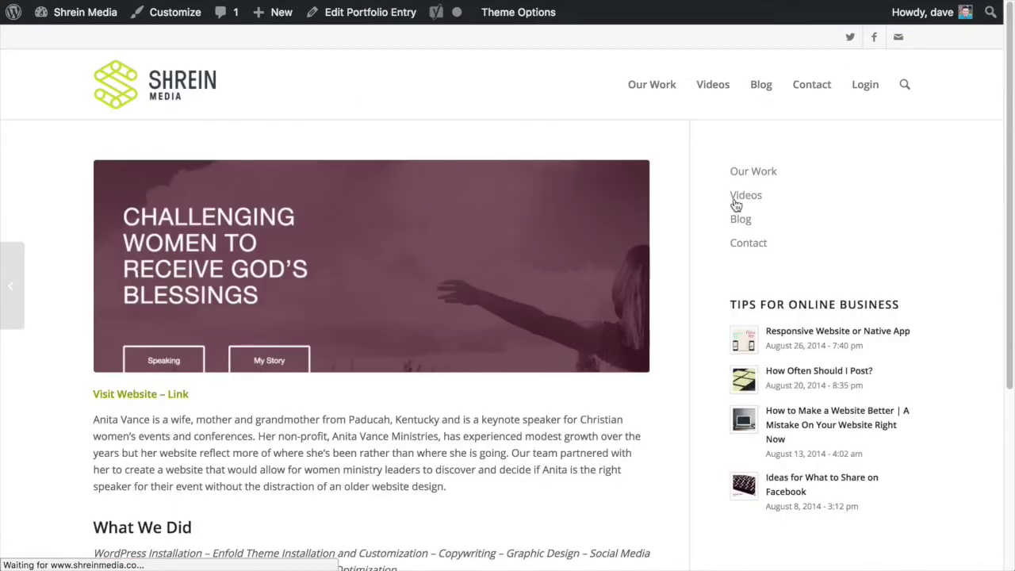
pyautogui.scroll(-5, 632, 284)
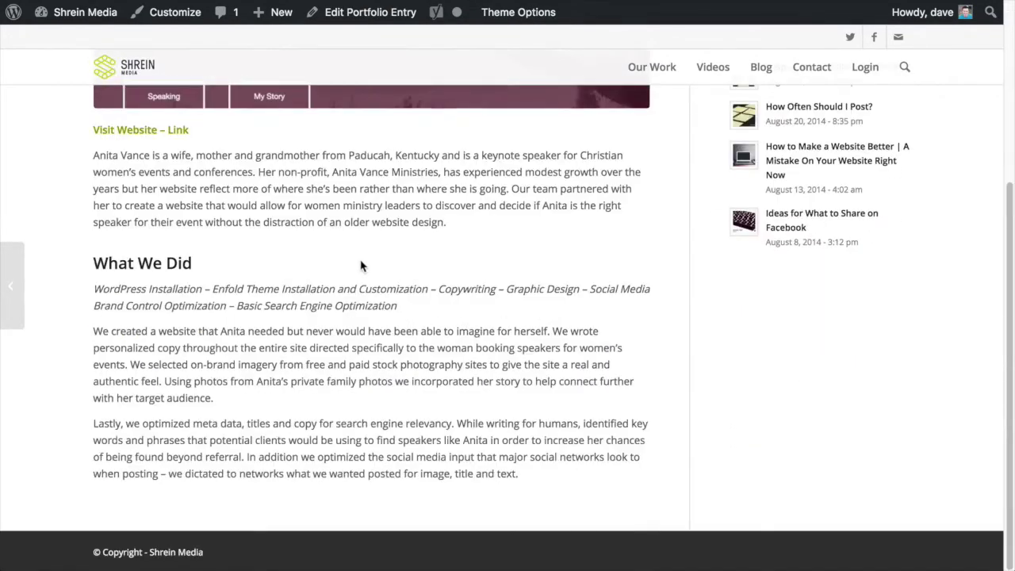
pyautogui.scroll(1, 361, 262)
pyautogui.moveTo(361, 262); pyautogui.dragTo(321, 232)
pyautogui.click(224, 184)
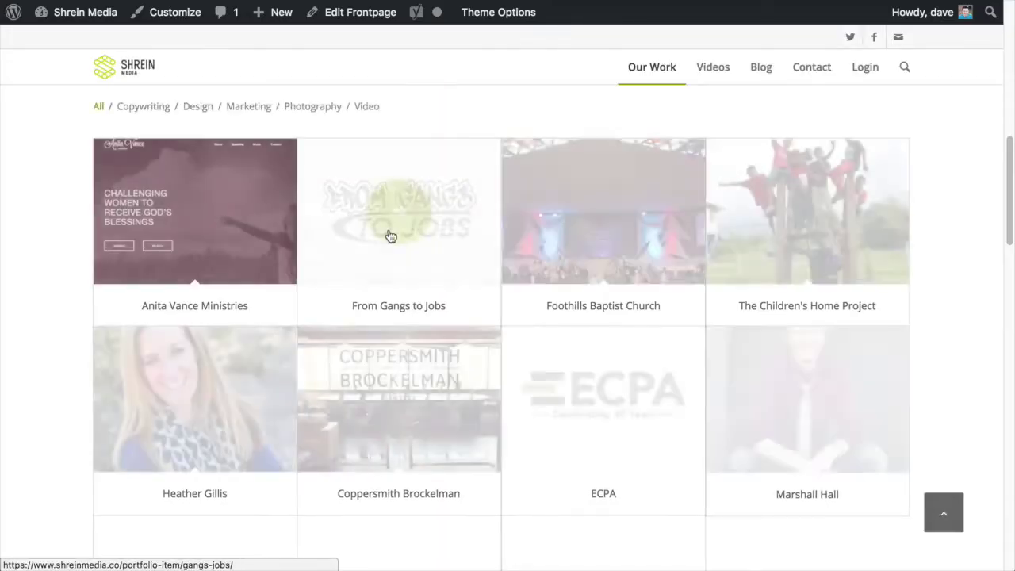
# Preview From Gangs to Jobs and open its full entry page from the preview title
pyautogui.click(392, 238)
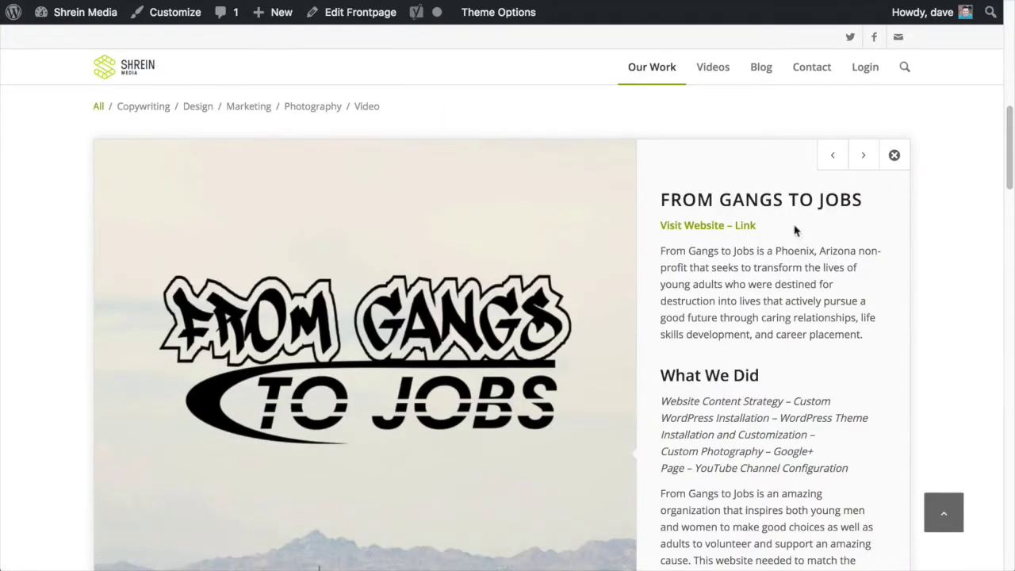
pyautogui.click(784, 204)
pyautogui.scroll(-2, 380, 341)
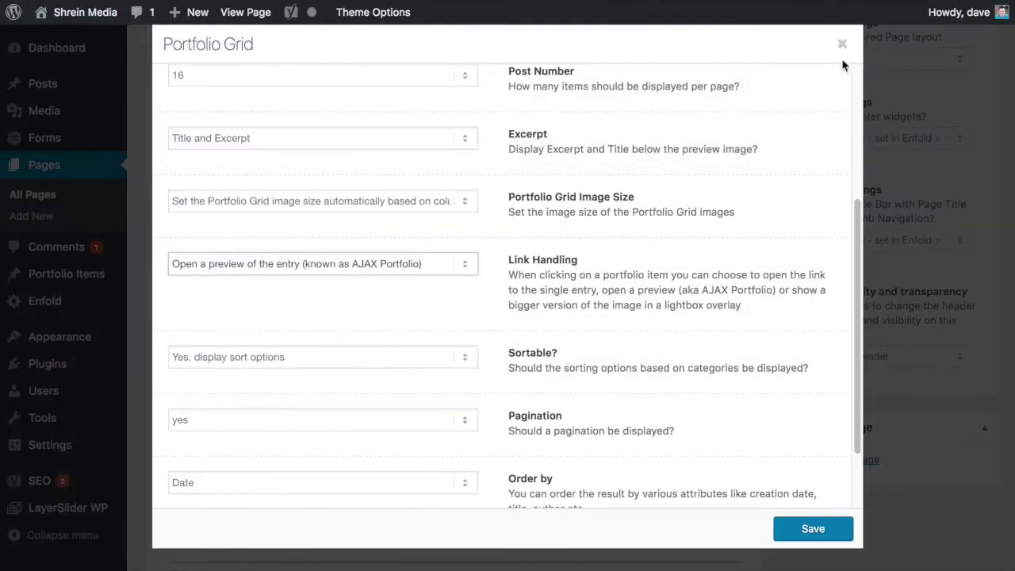
# Close the Portfolio Grid settings and edit Anita Vance Ministries from Portfolio Items, reviewing its preview text
pyautogui.click(842, 45)
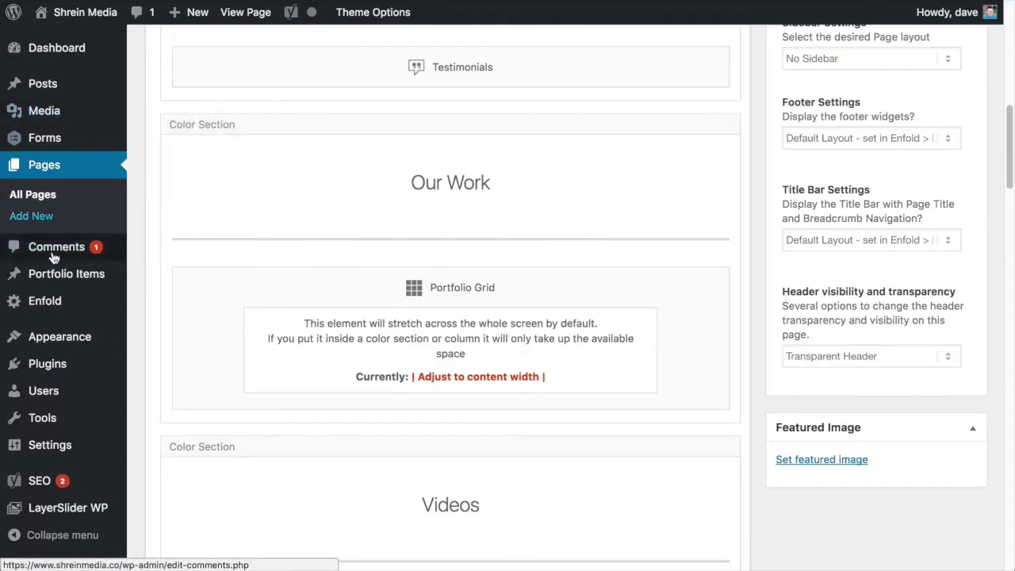
pyautogui.click(57, 276)
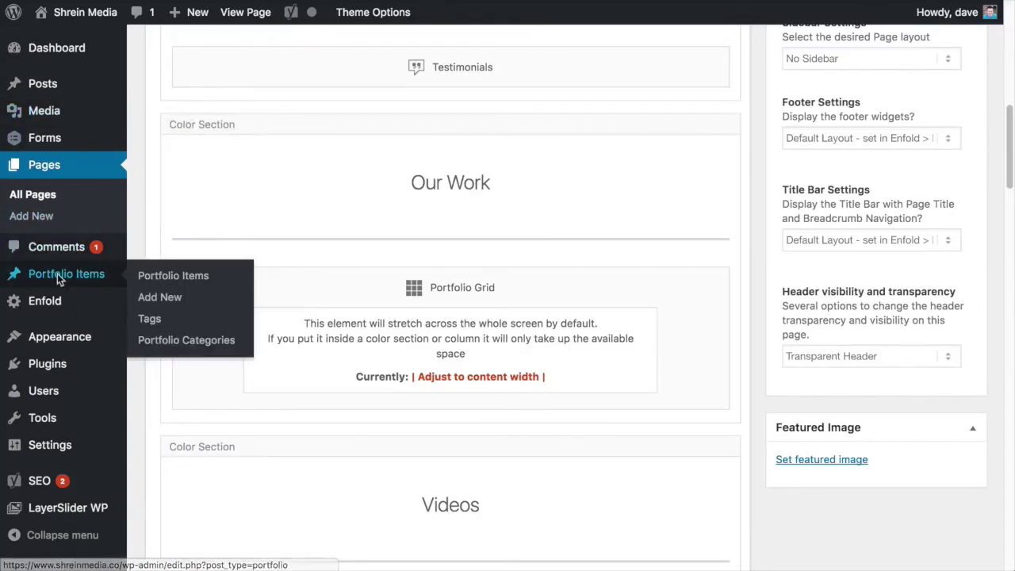
pyautogui.click(289, 164)
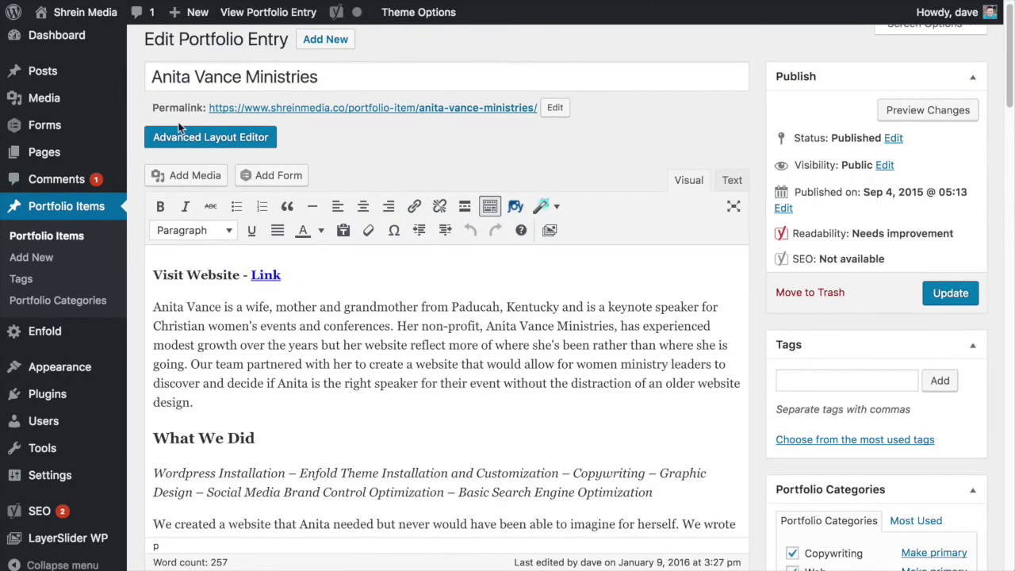
pyautogui.scroll(-2, 765, 340)
pyautogui.scroll(-20, 765, 340)
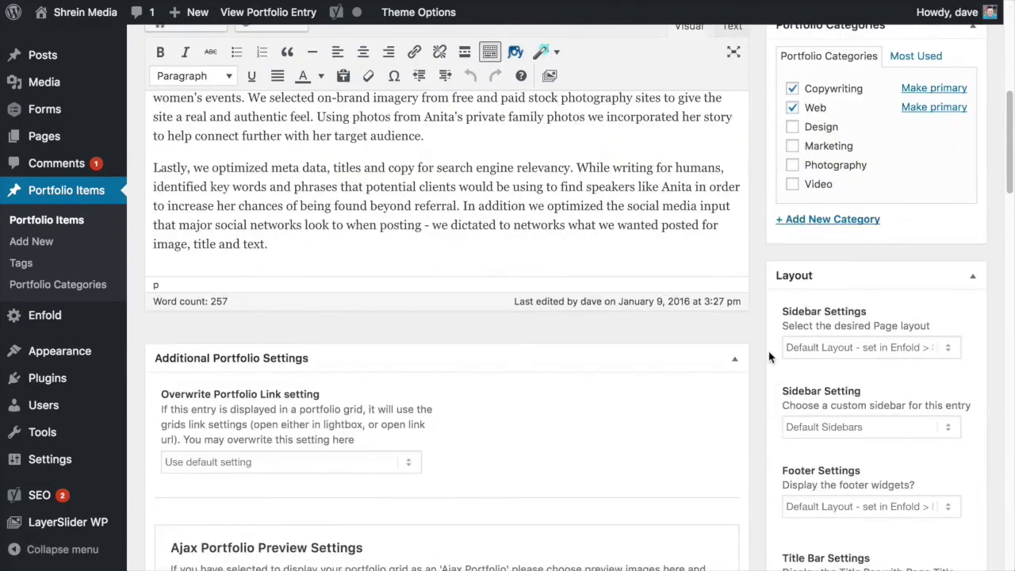
pyautogui.scroll(-4, 785, 379)
pyautogui.scroll(-6, 497, 476)
pyautogui.scroll(15, 497, 477)
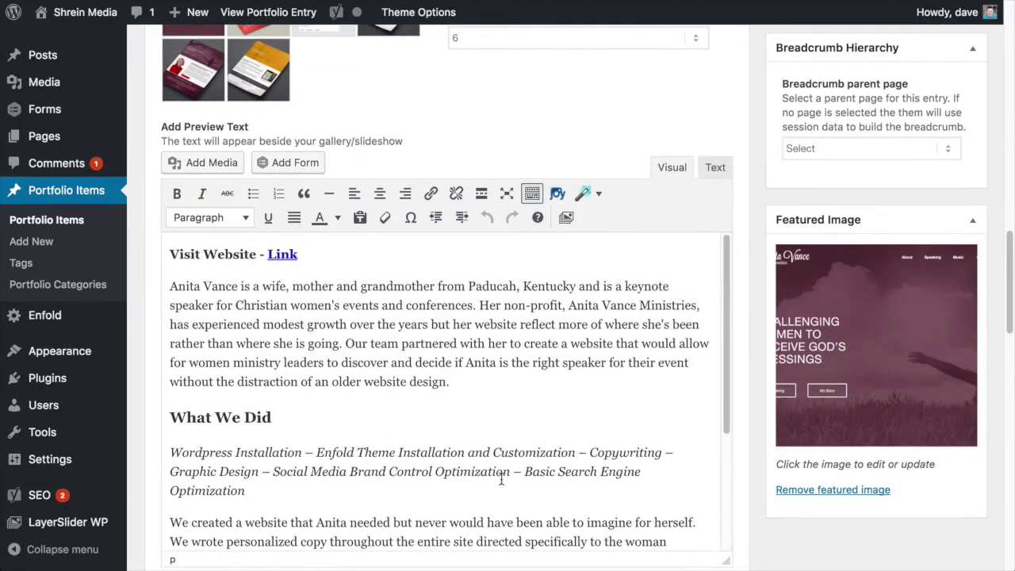
pyautogui.scroll(10, 509, 483)
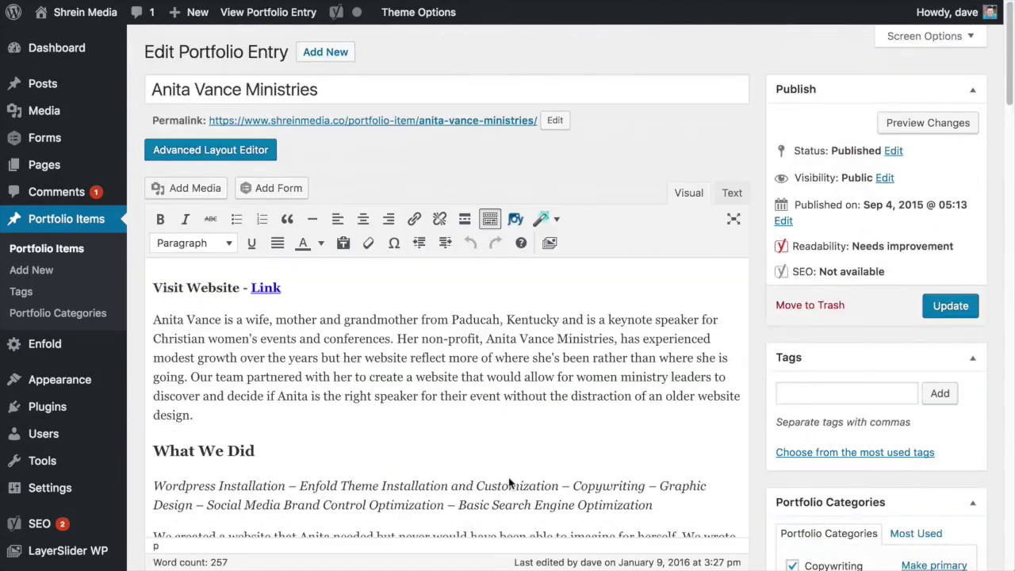